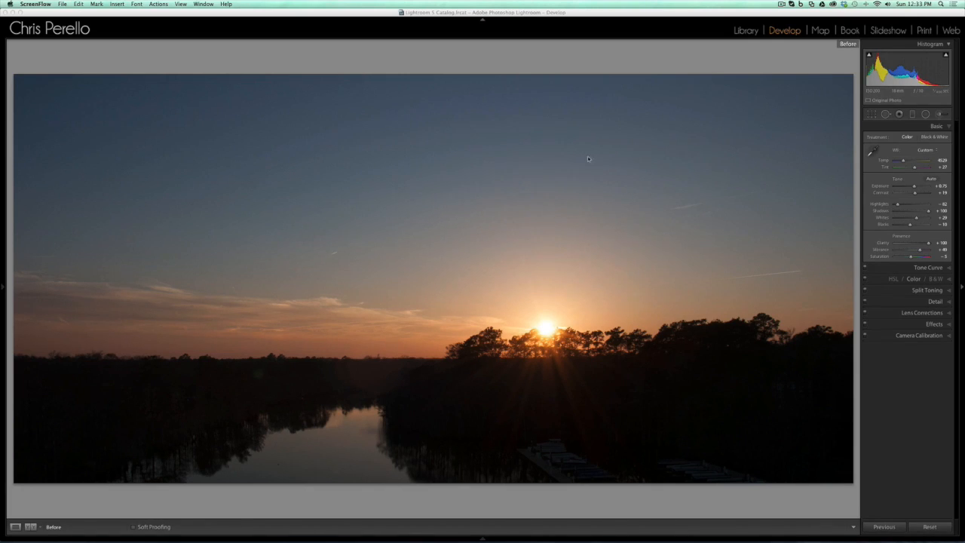
Step: Compare the edited sunset photo with its unedited before view
{"action": "left_click", "coordinate": [610, 60]}
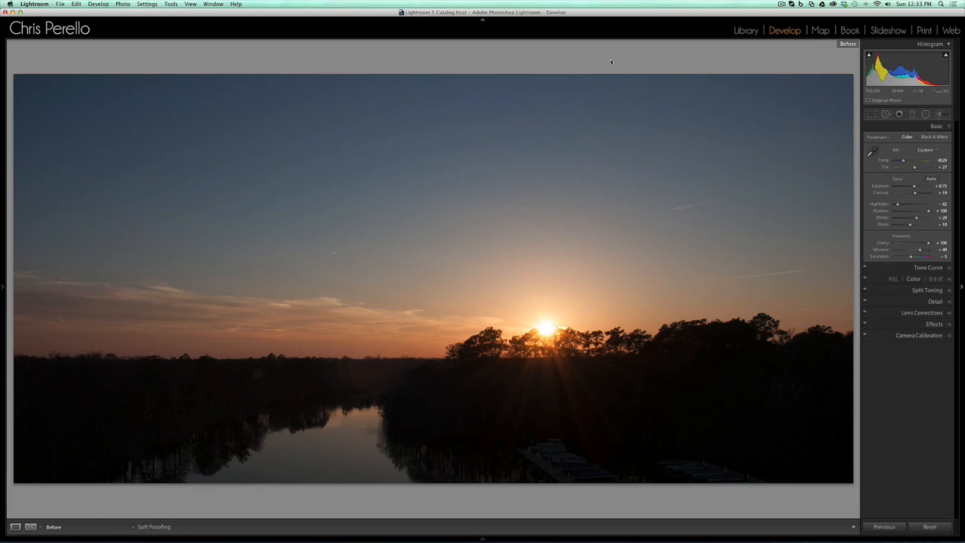
{"action": "key", "text": "backslash"}
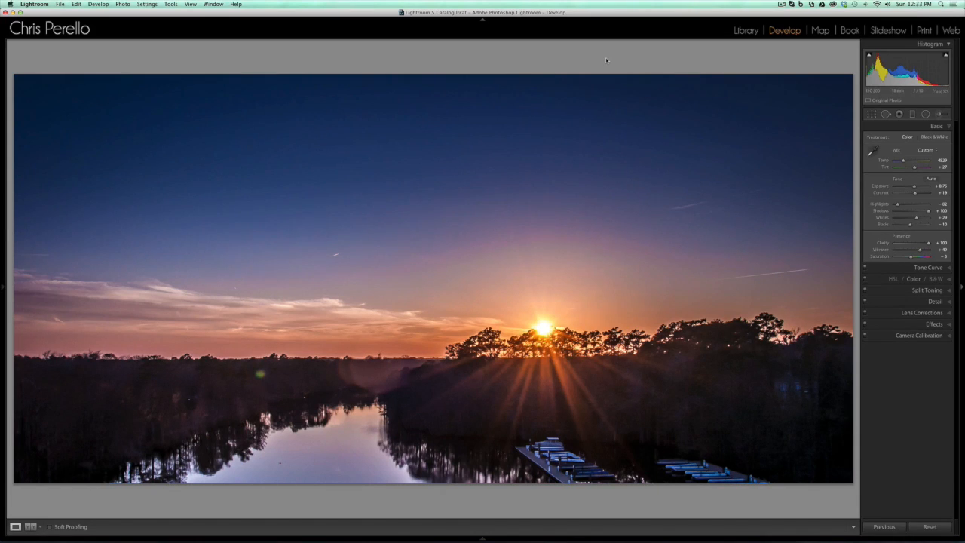
{"action": "key", "text": "backslash"}
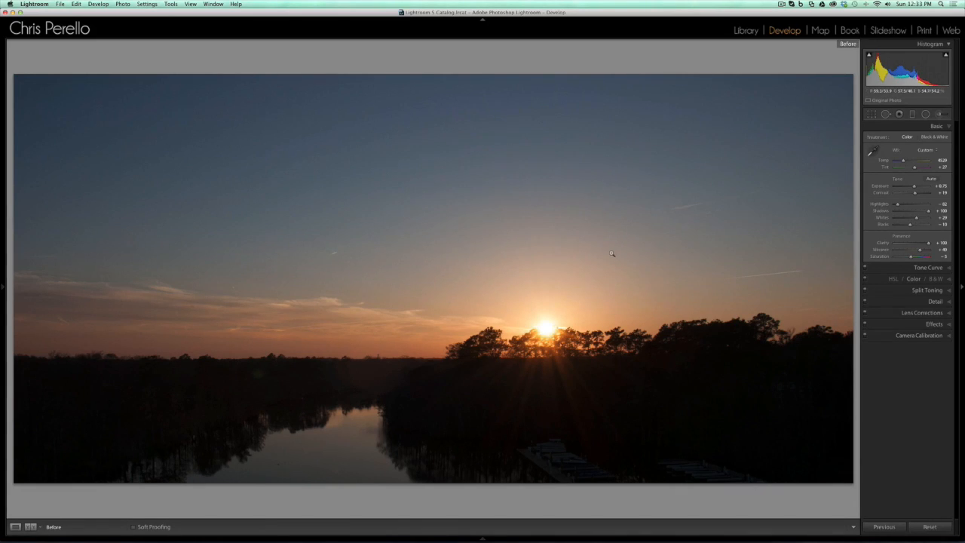
Step: Create a virtual copy of the sunset photo and view that copy enlarged in the Library
{"action": "right_click", "coordinate": [562, 249]}
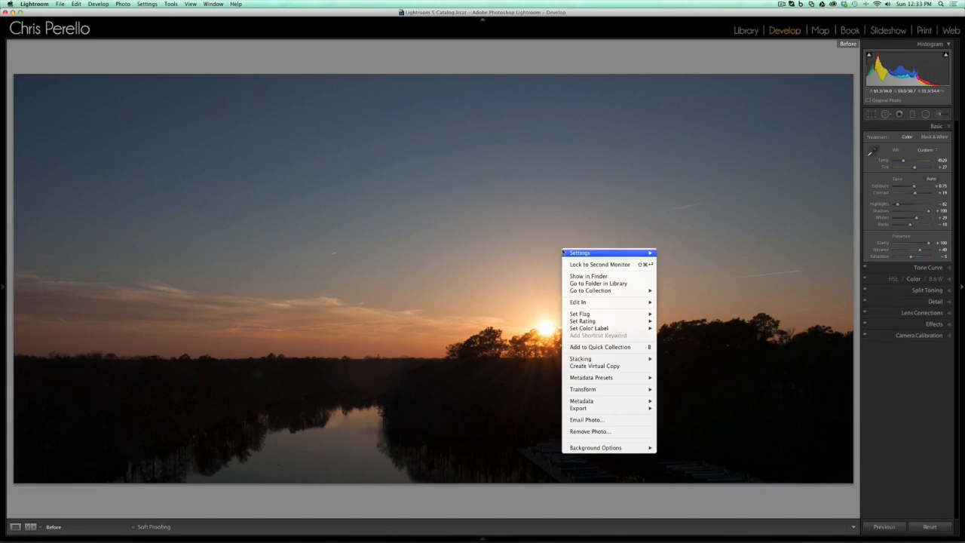
{"action": "left_click", "coordinate": [627, 366]}
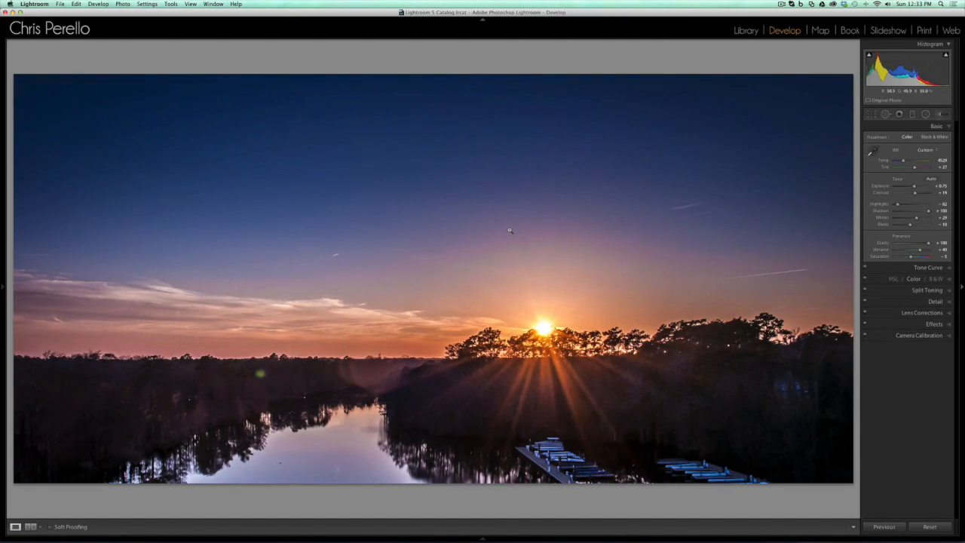
{"action": "key", "text": "g"}
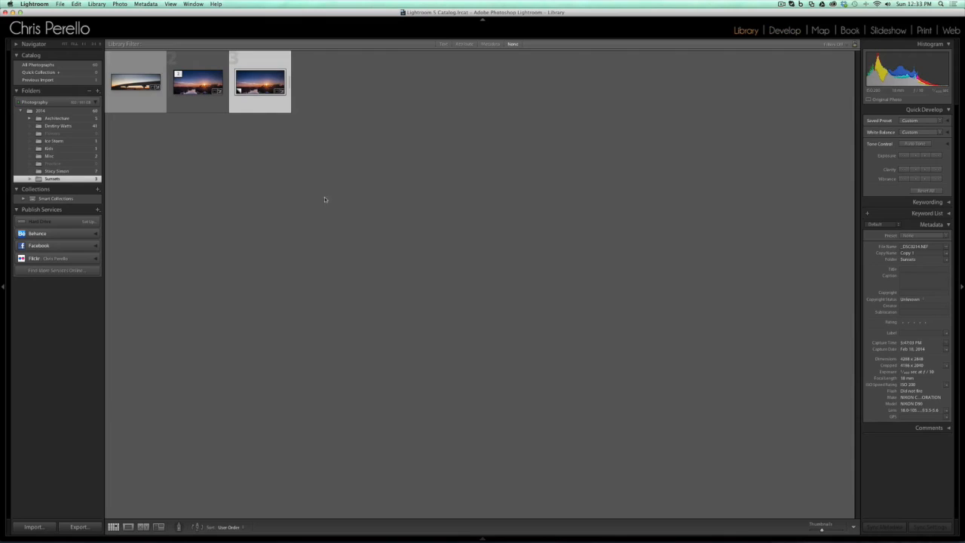
{"action": "double_click", "coordinate": [256, 78]}
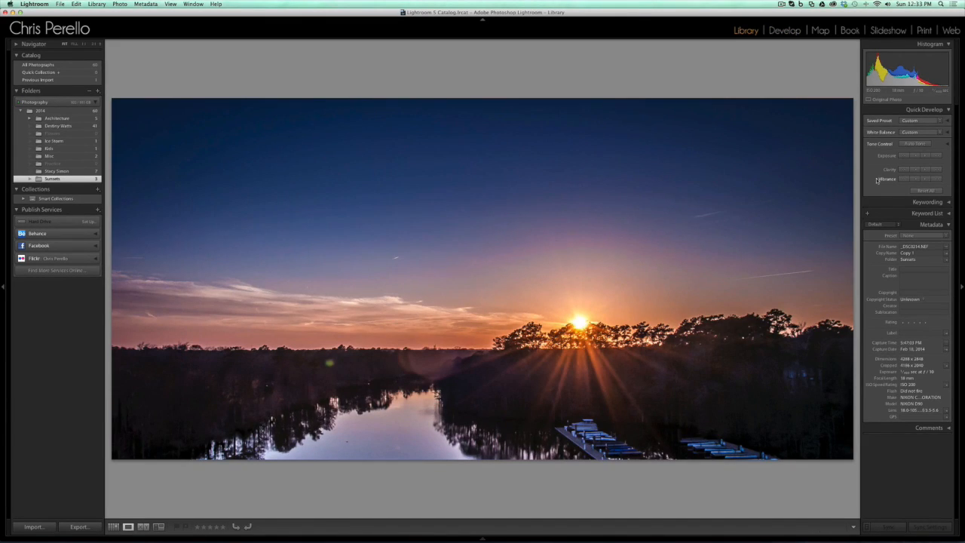
Step: Reset all develop adjustments on the virtual copy
{"action": "left_click", "coordinate": [912, 112]}
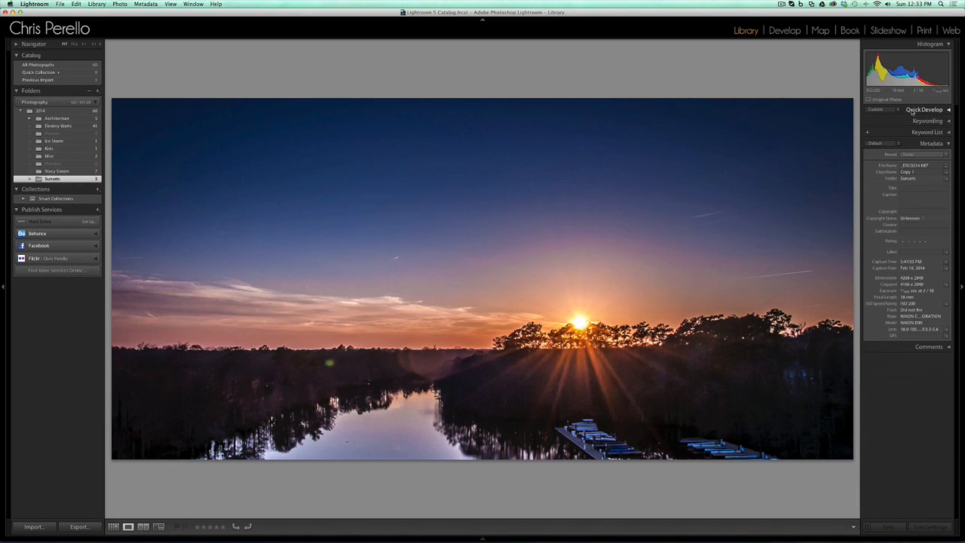
{"action": "left_click", "coordinate": [912, 111]}
{"action": "left_click", "coordinate": [923, 191]}
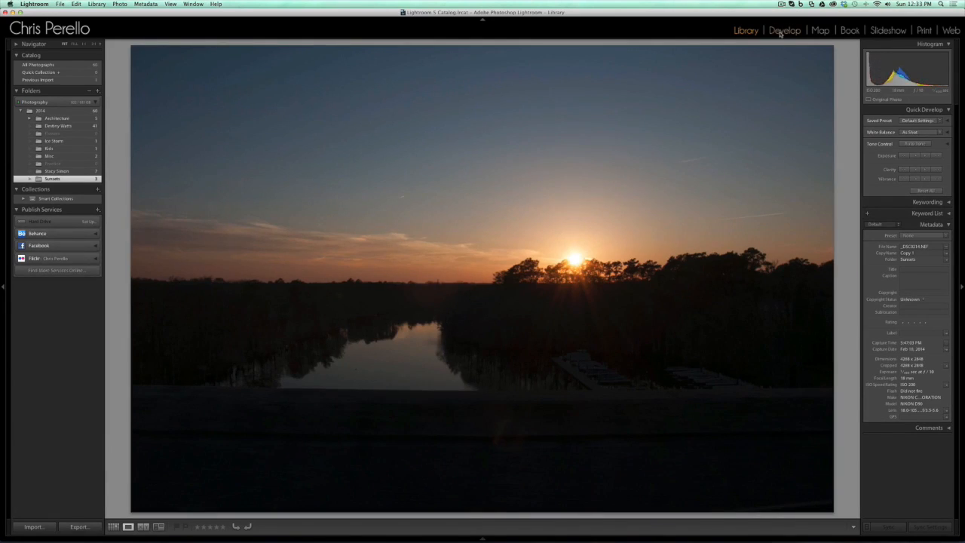
Step: Bring the reset copy into the Develop module and compare it with the edited version
{"action": "left_click", "coordinate": [783, 30]}
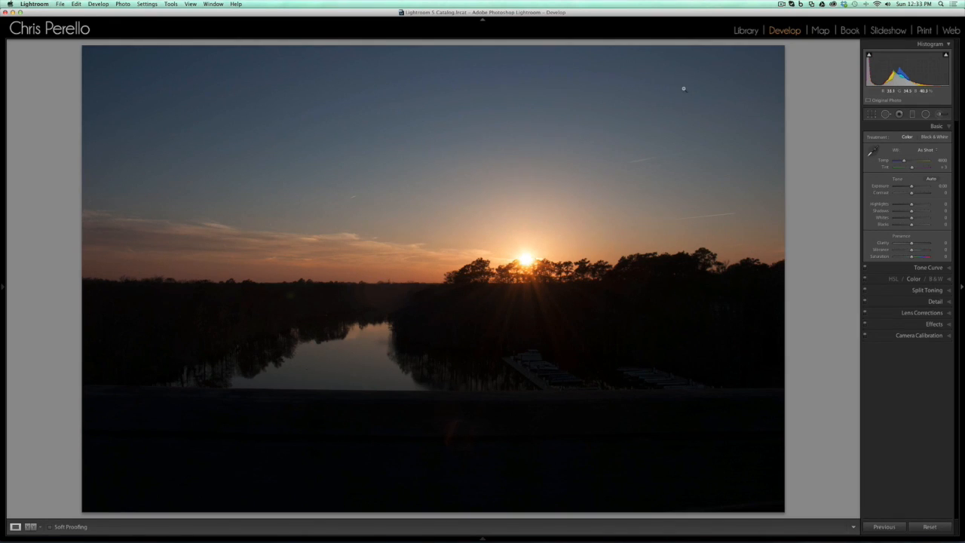
{"action": "key", "text": "Right"}
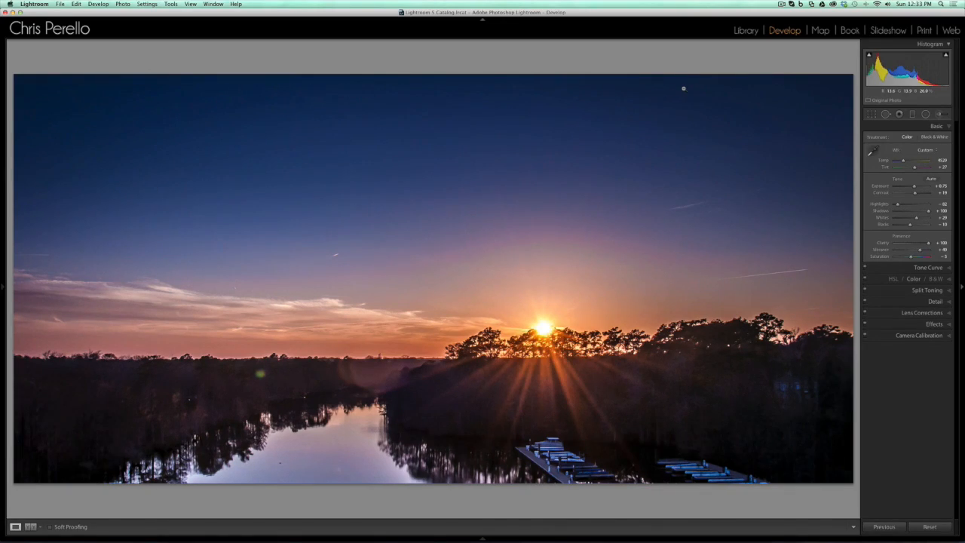
{"action": "key", "text": "Left"}
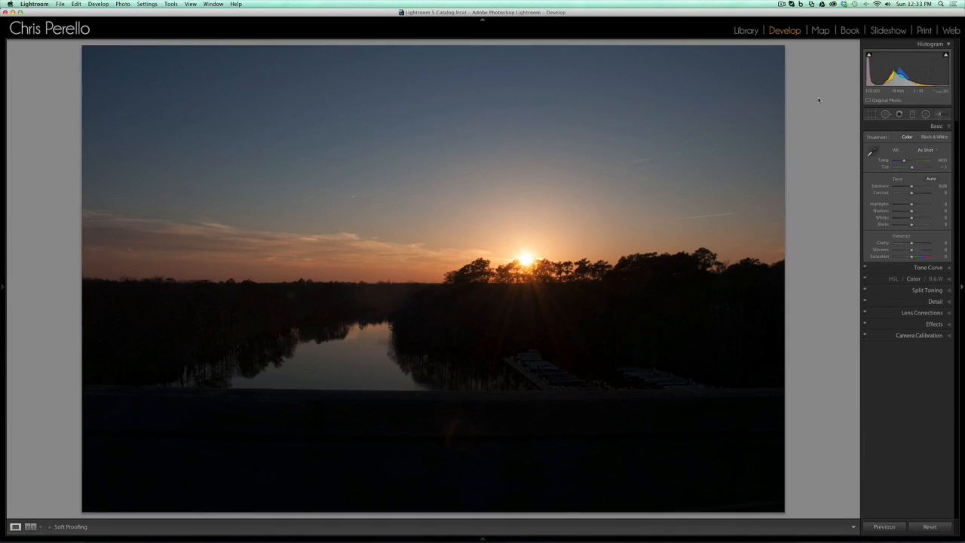
Step: Straighten the photo along the edge of the dark railing below the water
{"action": "left_click", "coordinate": [872, 114]}
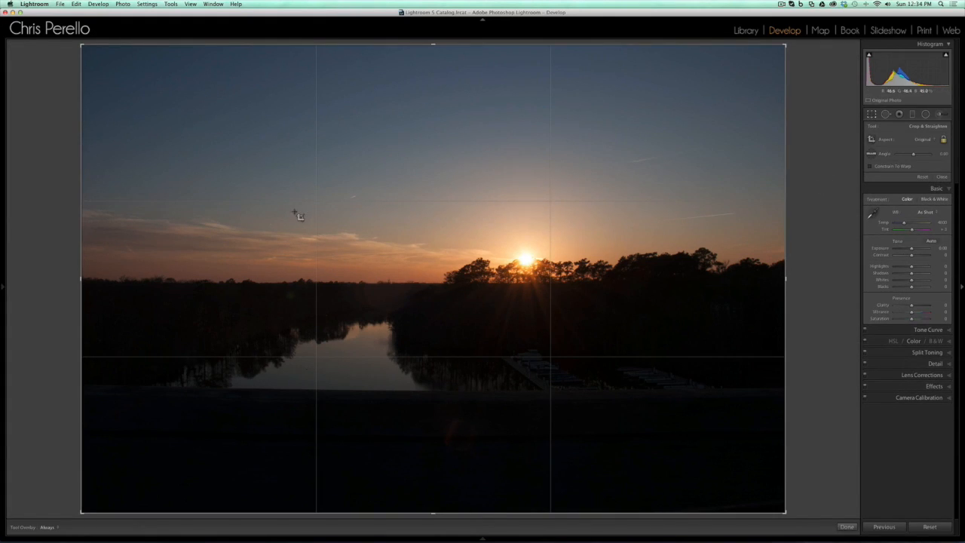
{"action": "left_click", "coordinate": [872, 154]}
{"action": "left_click_drag", "start_coordinate": [248, 389], "coordinate": [403, 389]}
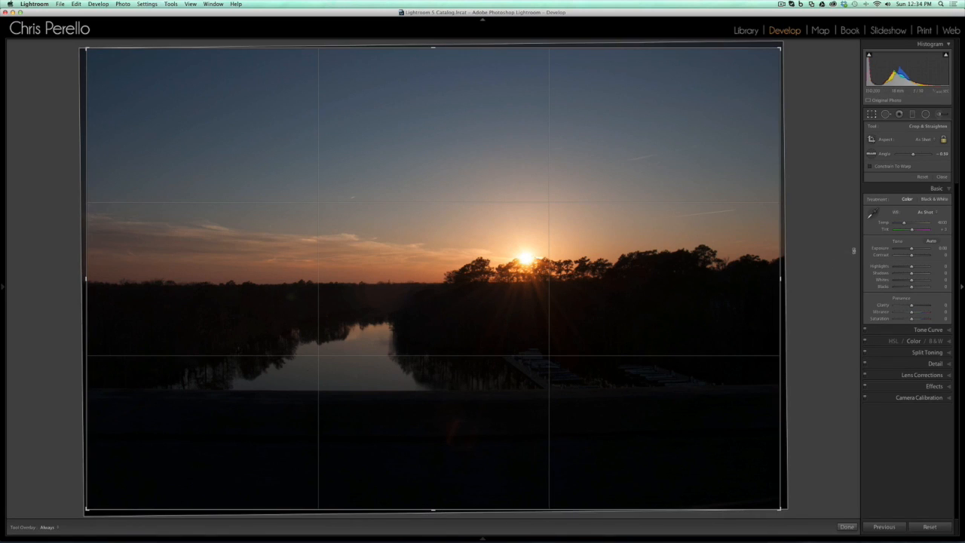
Step: Crop out the dark railing with an unlocked aspect ratio, keeping nearly the full image width, and apply the crop
{"action": "left_click_drag", "start_coordinate": [433, 509], "coordinate": [435, 448]}
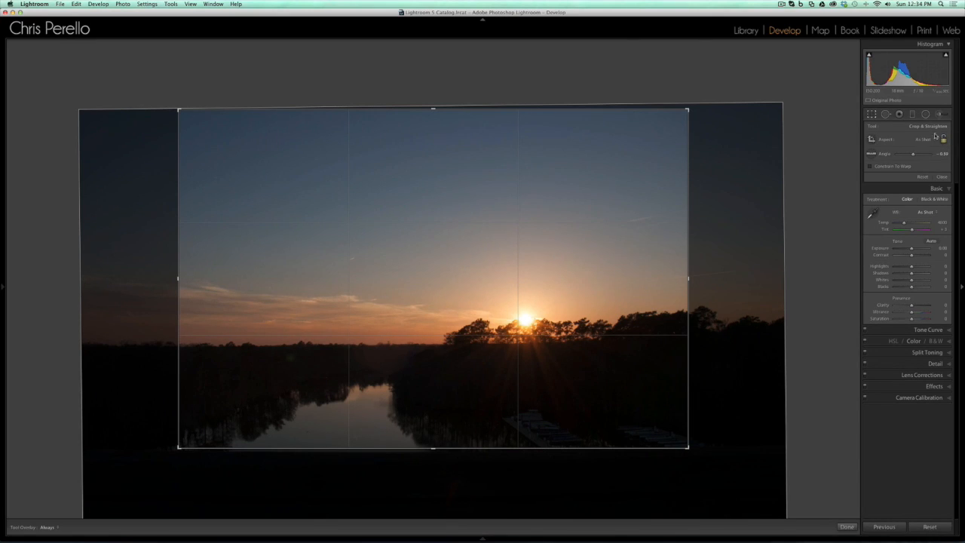
{"action": "left_click_drag", "start_coordinate": [689, 278], "coordinate": [749, 274]}
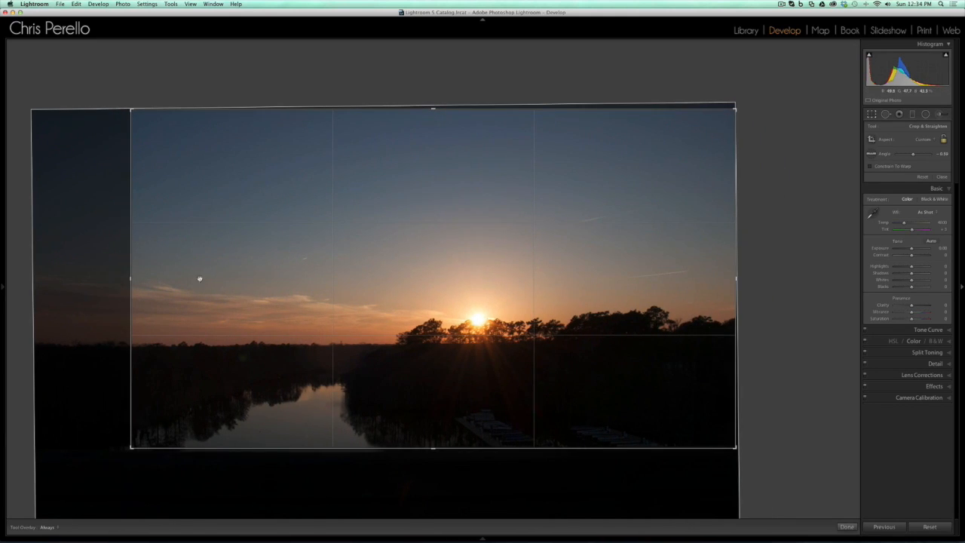
{"action": "left_click_drag", "start_coordinate": [117, 277], "coordinate": [67, 277]}
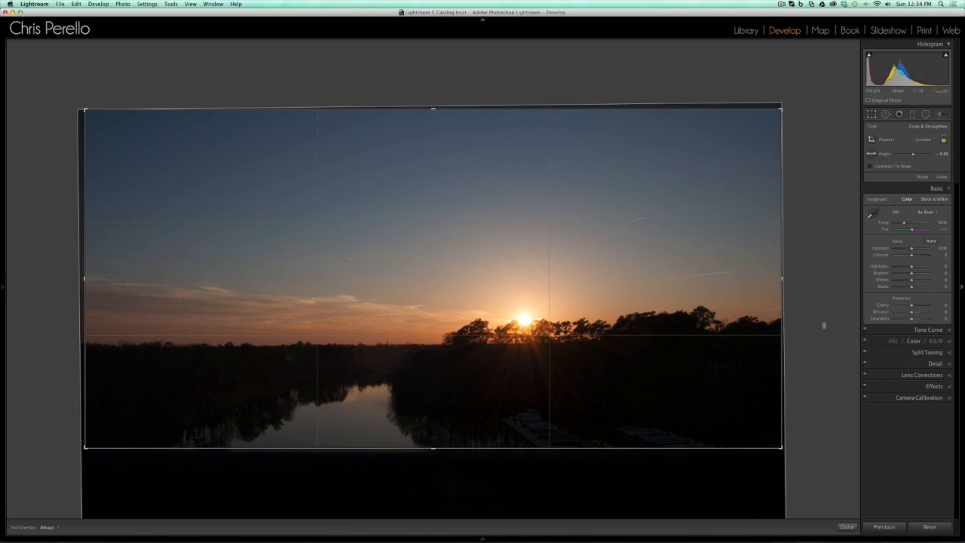
{"action": "key", "text": "Return"}
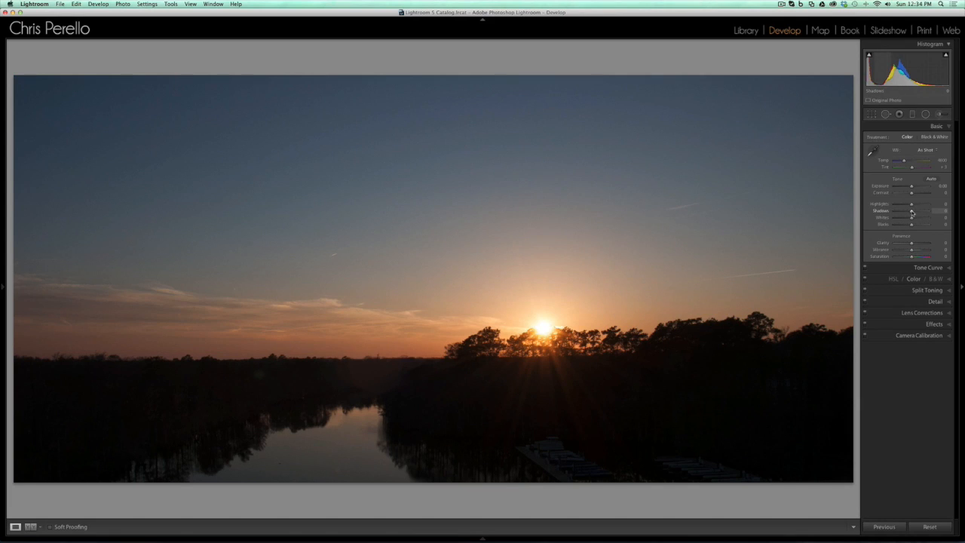
Step: Set Shadows to +100, Whites to +23 and Blacks to −26, checking the clipping preview for the whites
{"action": "left_click_drag", "start_coordinate": [912, 213], "coordinate": [954, 211]}
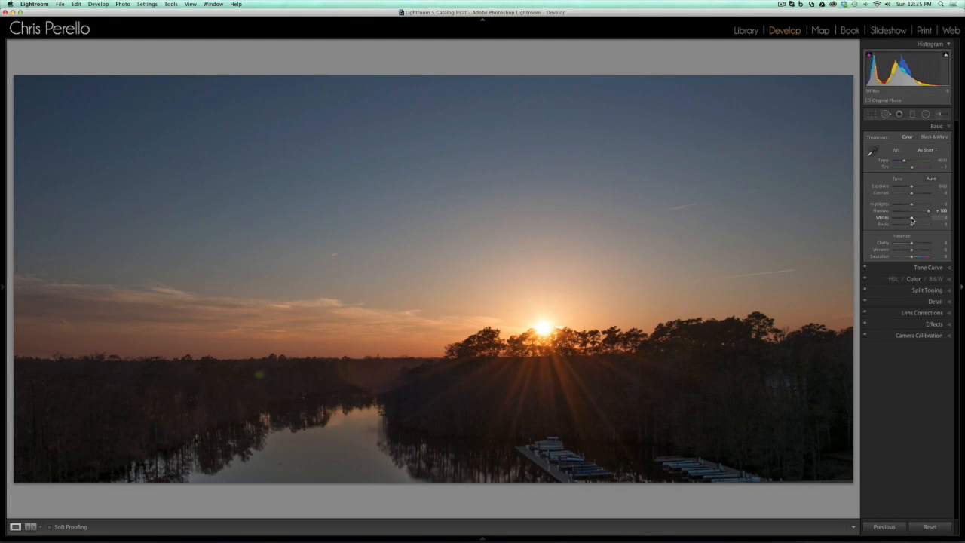
{"action": "key", "text": "alt"}
{"action": "left_click", "coordinate": [912, 219], "text": "alt"}
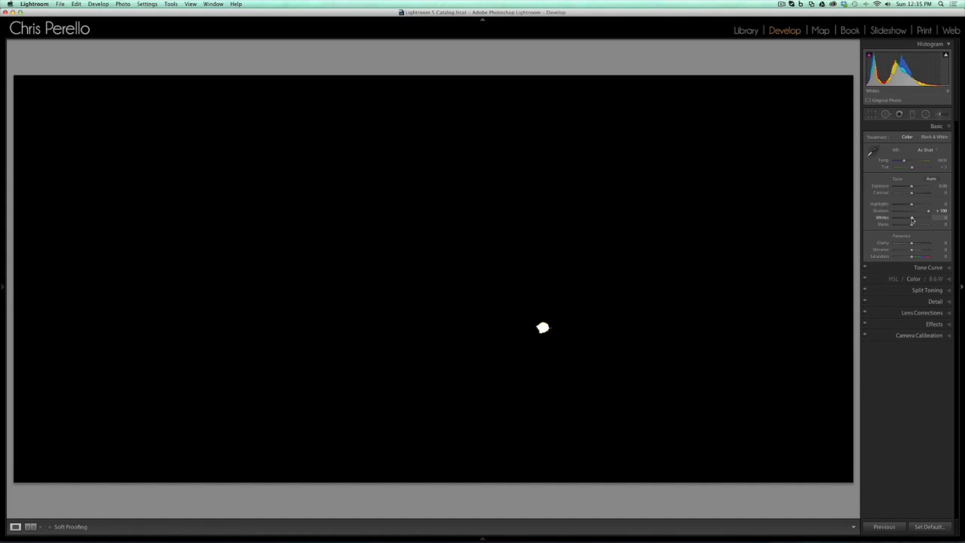
{"action": "left_click_drag", "start_coordinate": [911, 219], "coordinate": [916, 218]}
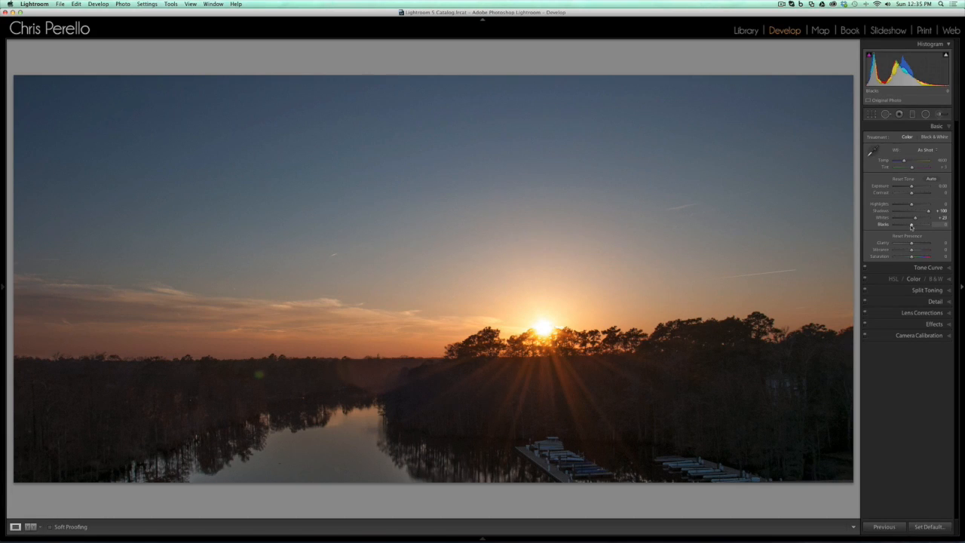
{"action": "left_click_drag", "start_coordinate": [912, 226], "coordinate": [907, 226]}
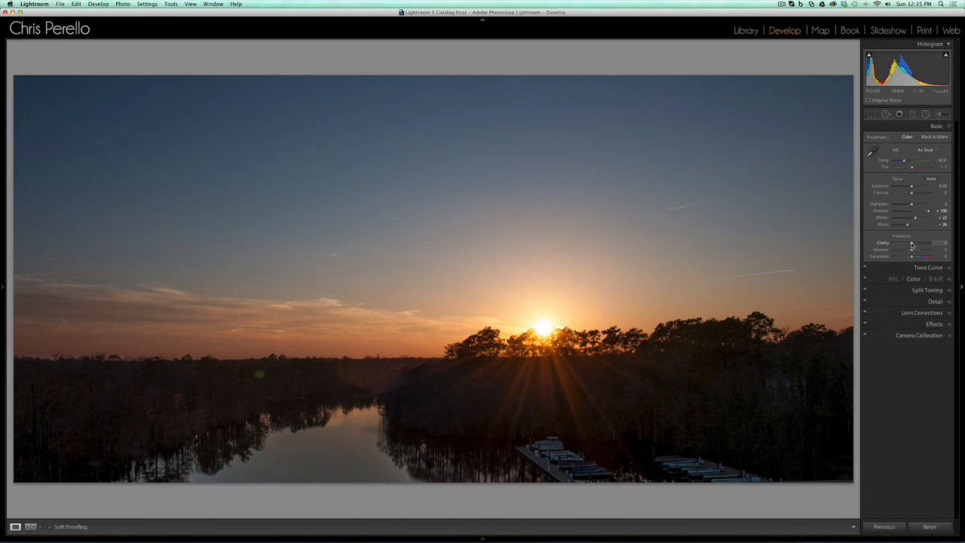
Step: Set Clarity to +100, Vibrance to +23 and Saturation to +12, and adjust the white balance to Temp 5118 and Tint +23
{"action": "left_click_drag", "start_coordinate": [912, 245], "coordinate": [948, 242]}
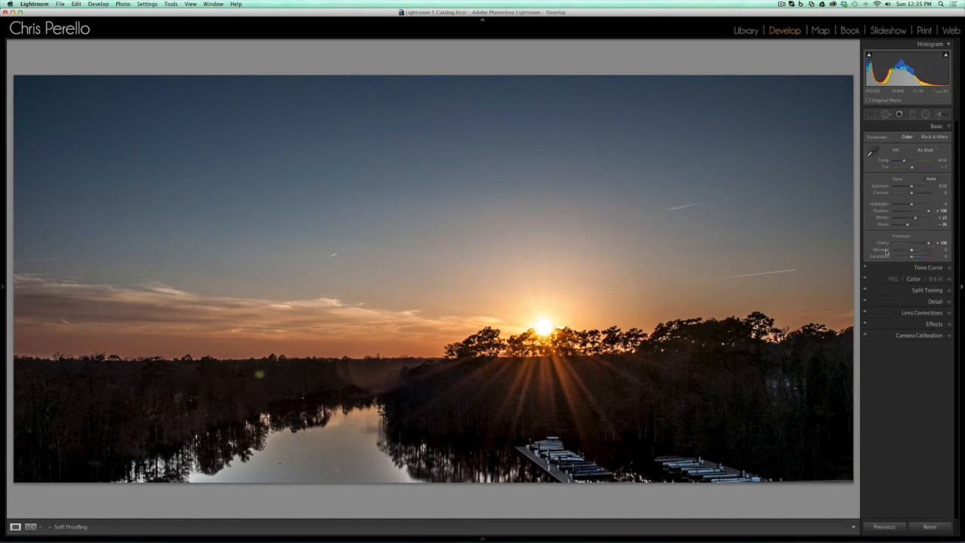
{"action": "left_click_drag", "start_coordinate": [912, 252], "coordinate": [916, 259]}
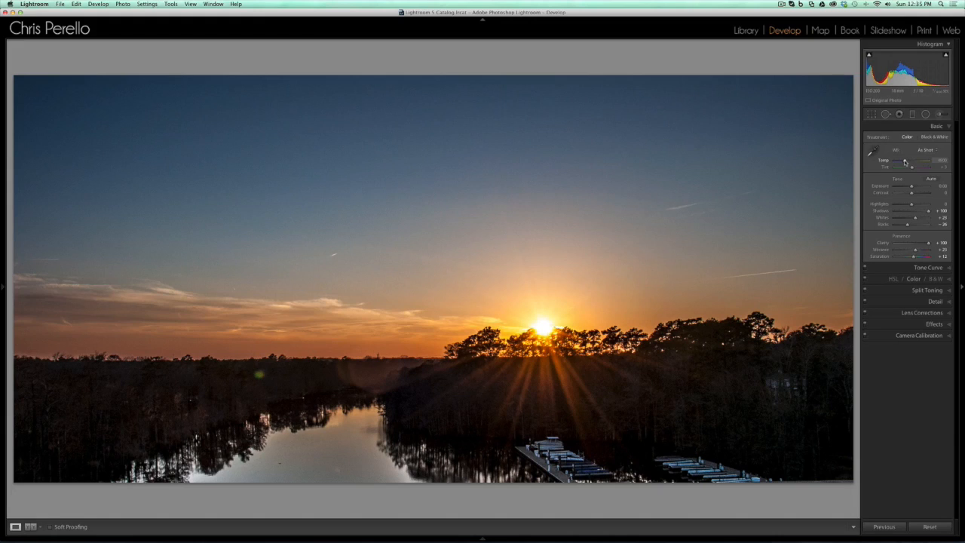
{"action": "left_click_drag", "start_coordinate": [905, 161], "coordinate": [907, 162]}
{"action": "left_click_drag", "start_coordinate": [912, 169], "coordinate": [915, 169]}
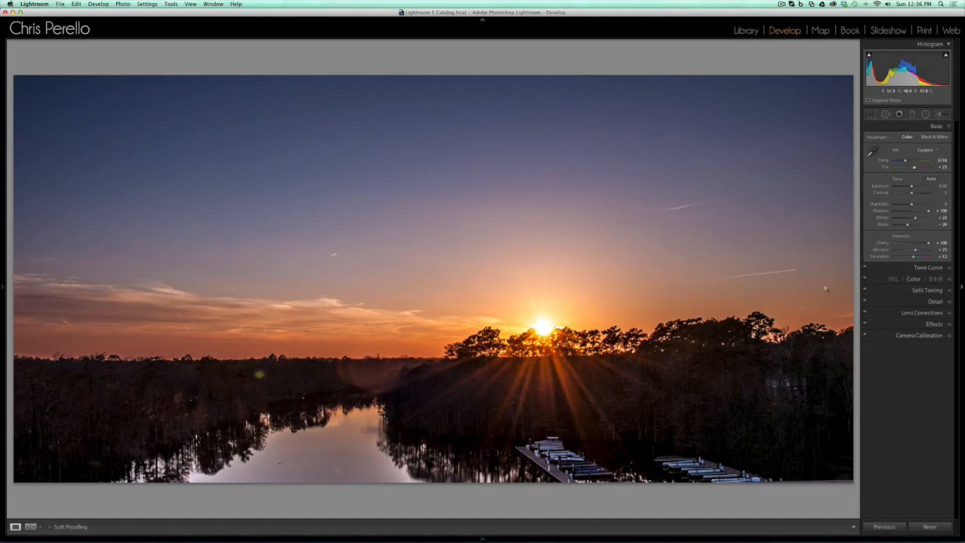
Step: Enable the lens profile corrections for the photo with the default Nikon lens profile
{"action": "left_click", "coordinate": [947, 315]}
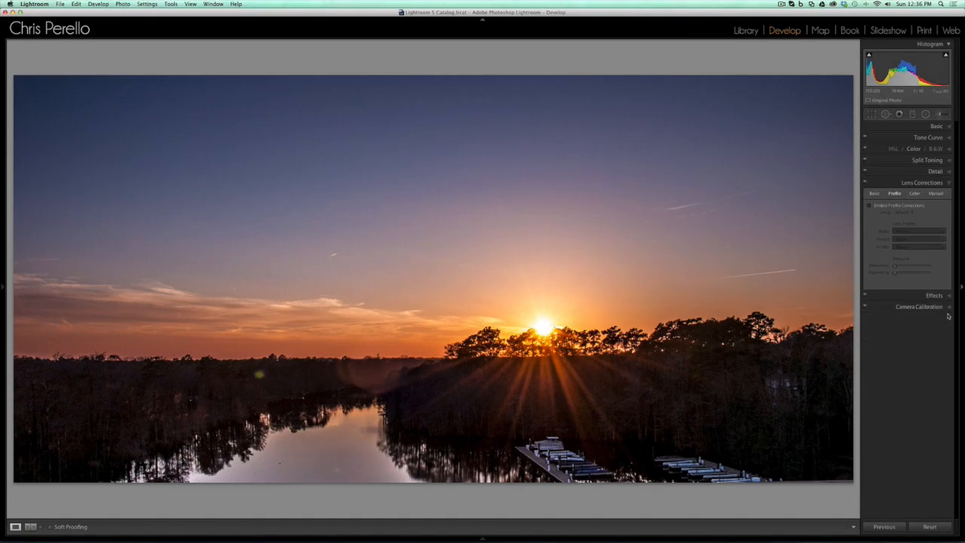
{"action": "left_click", "coordinate": [870, 206]}
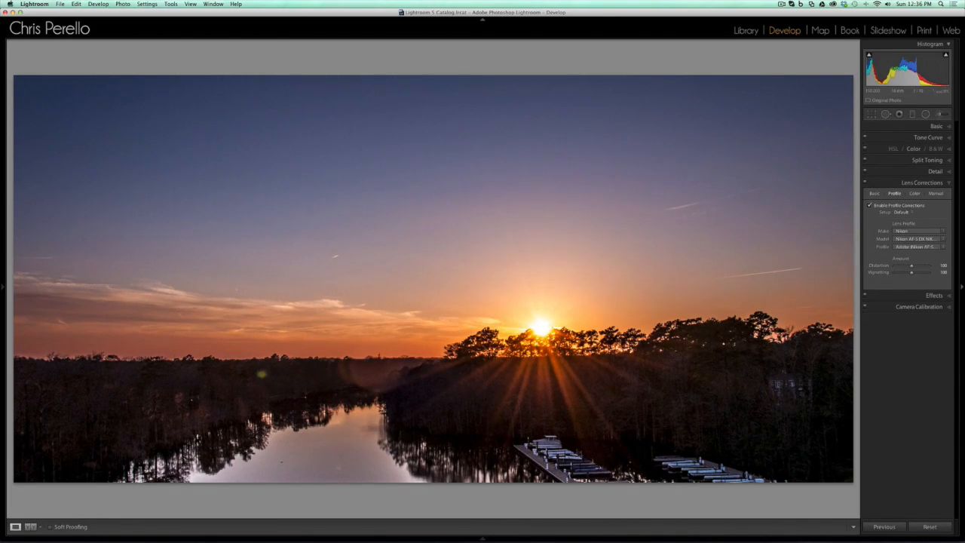
{"action": "left_click", "coordinate": [939, 183]}
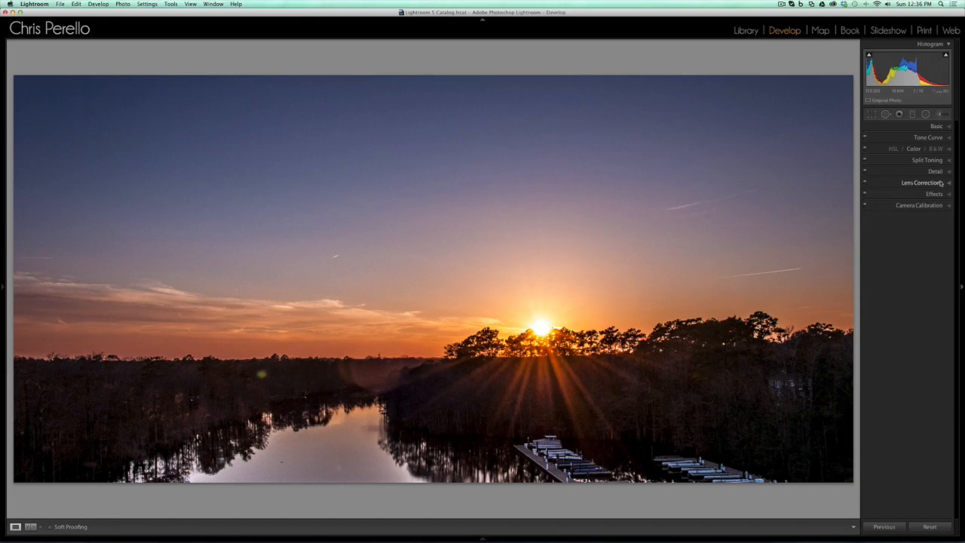
Step: Set Luminance noise reduction to 66 and the Sharpening Amount to 78
{"action": "left_click", "coordinate": [940, 172]}
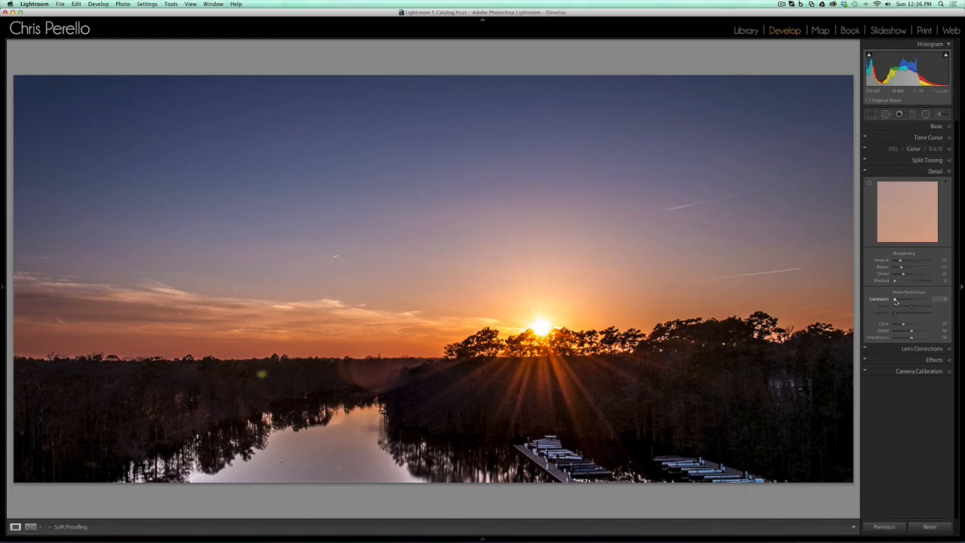
{"action": "left_click_drag", "start_coordinate": [896, 300], "coordinate": [917, 301]}
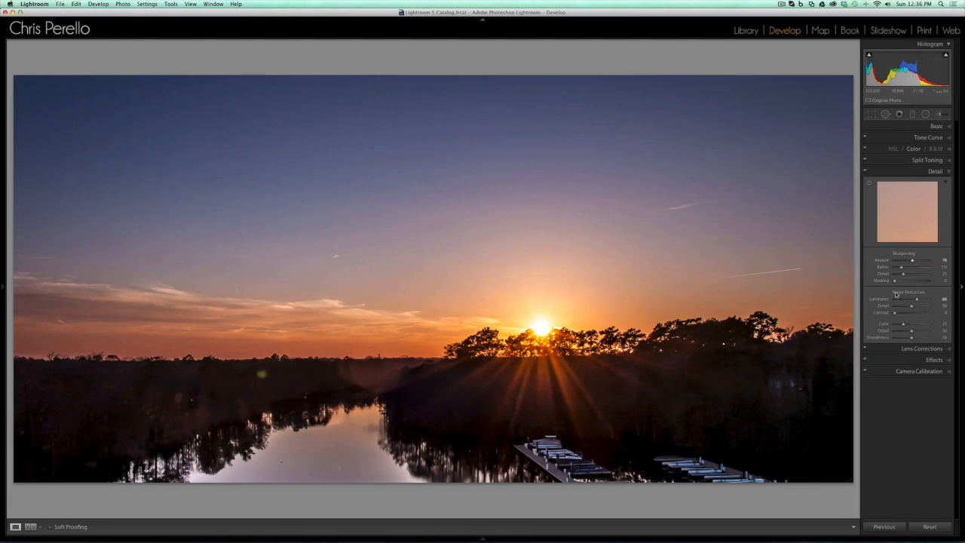
{"action": "left_click", "coordinate": [947, 172]}
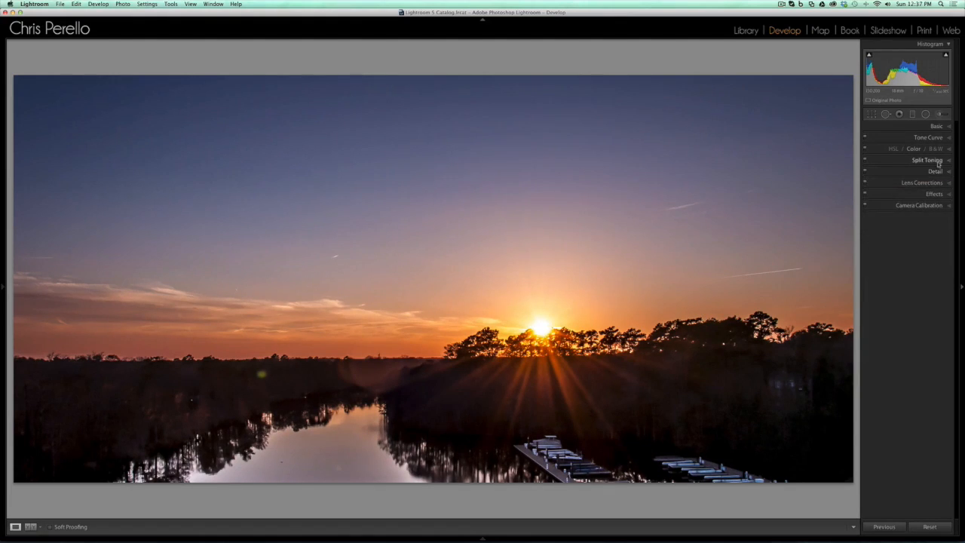
Step: Darken the sky with an Exposure graduated filter drawn from the upper sky straight down to the horizon
{"action": "left_click", "coordinate": [948, 126]}
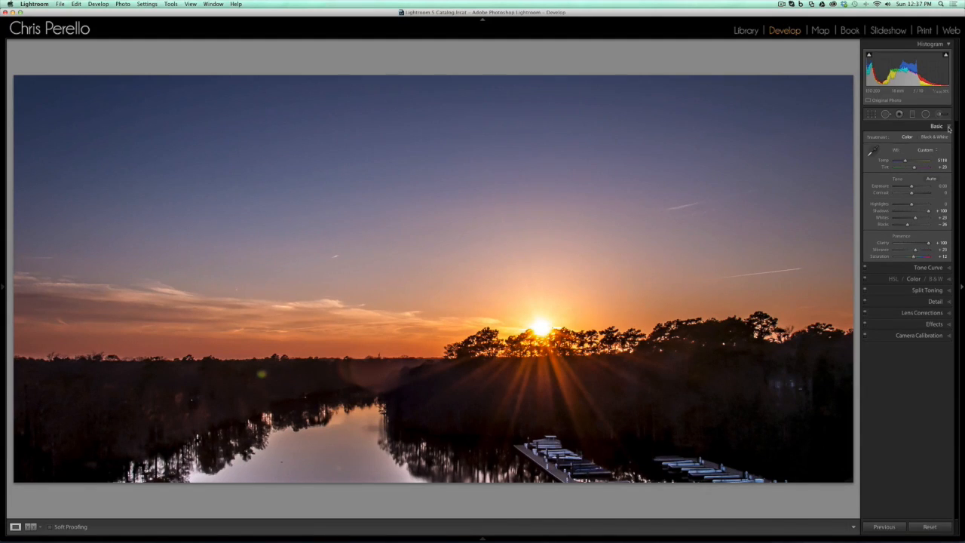
{"action": "left_click", "coordinate": [912, 114]}
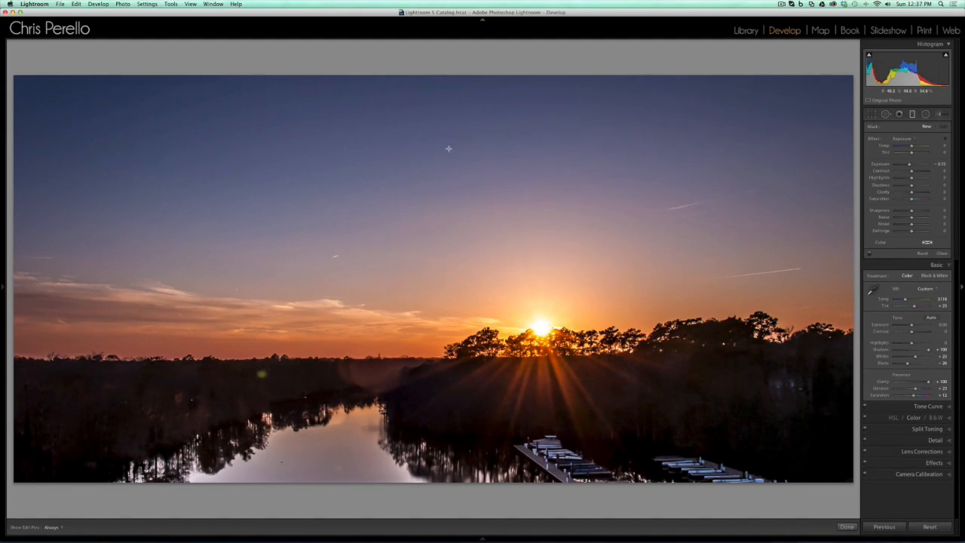
{"action": "left_click_drag", "start_coordinate": [447, 151], "coordinate": [447, 360]}
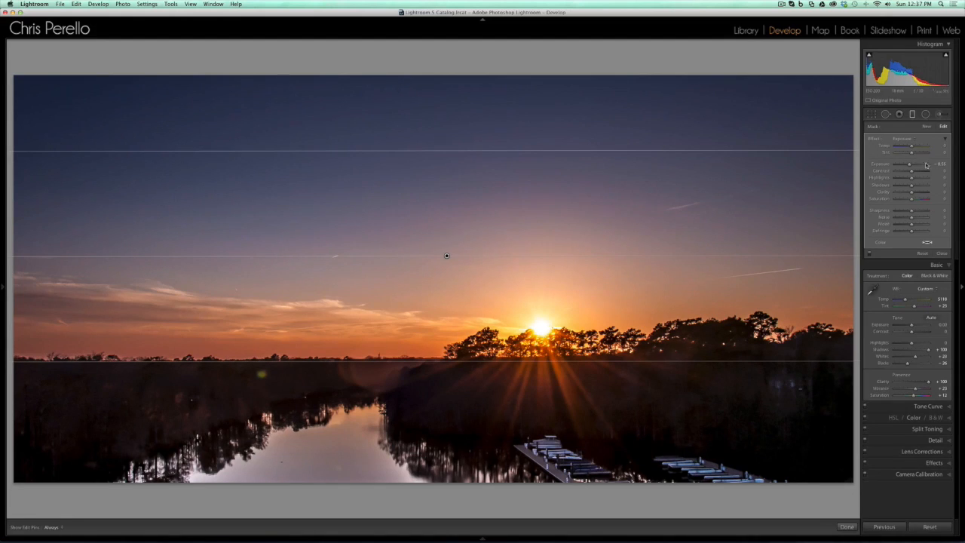
{"action": "left_click", "coordinate": [913, 114]}
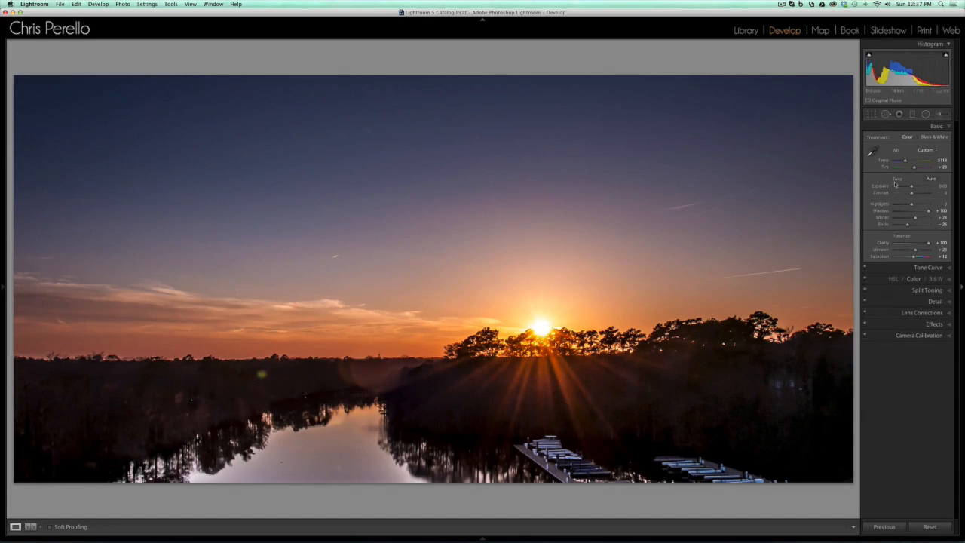
Step: Raise the photo's Tint to +42 and its Vibrance to +35
{"action": "left_click_drag", "start_coordinate": [914, 169], "coordinate": [916, 169]}
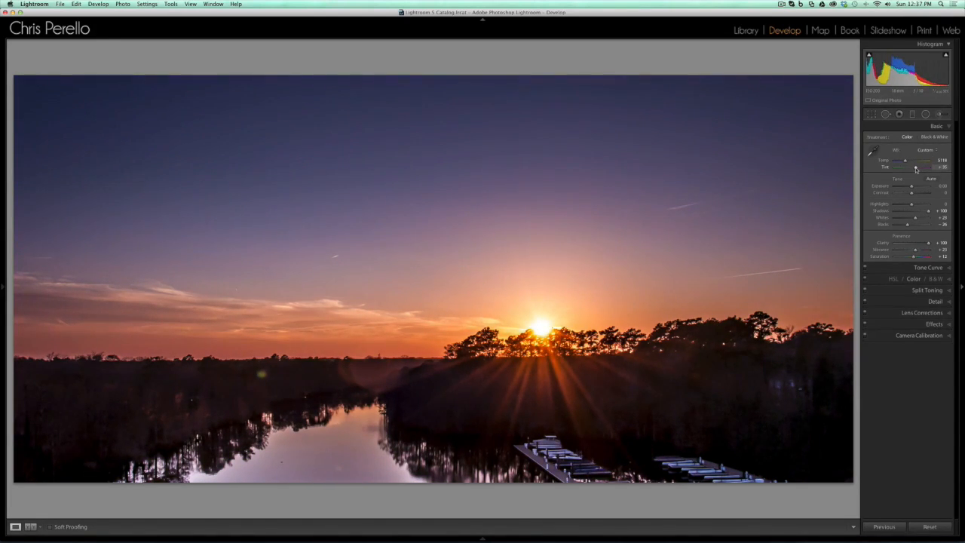
{"action": "left_click_drag", "start_coordinate": [916, 168], "coordinate": [916, 170]}
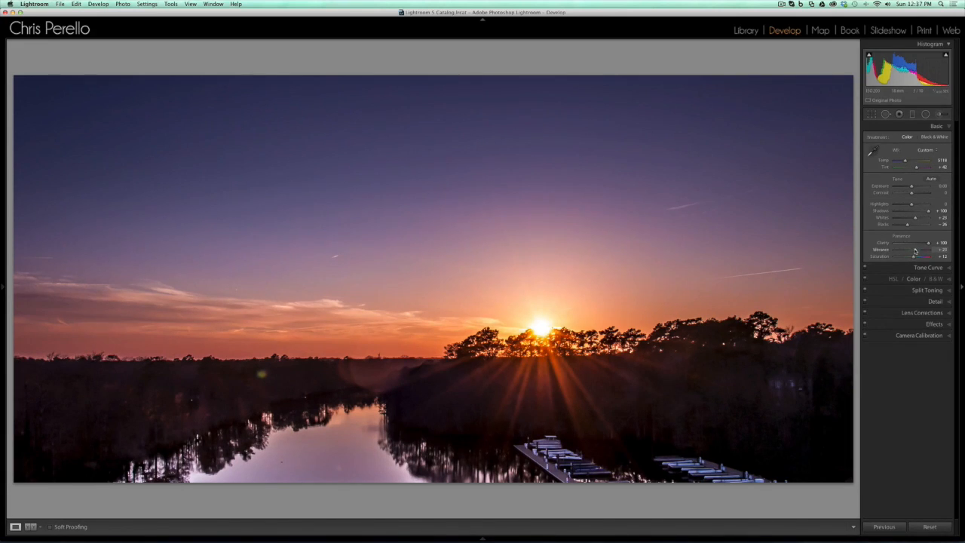
{"action": "left_click_drag", "start_coordinate": [916, 251], "coordinate": [917, 251]}
Step: Lower the Highlights to -100 and raise the overall Exposure to +0.90
{"action": "left_click_drag", "start_coordinate": [912, 206], "coordinate": [892, 205]}
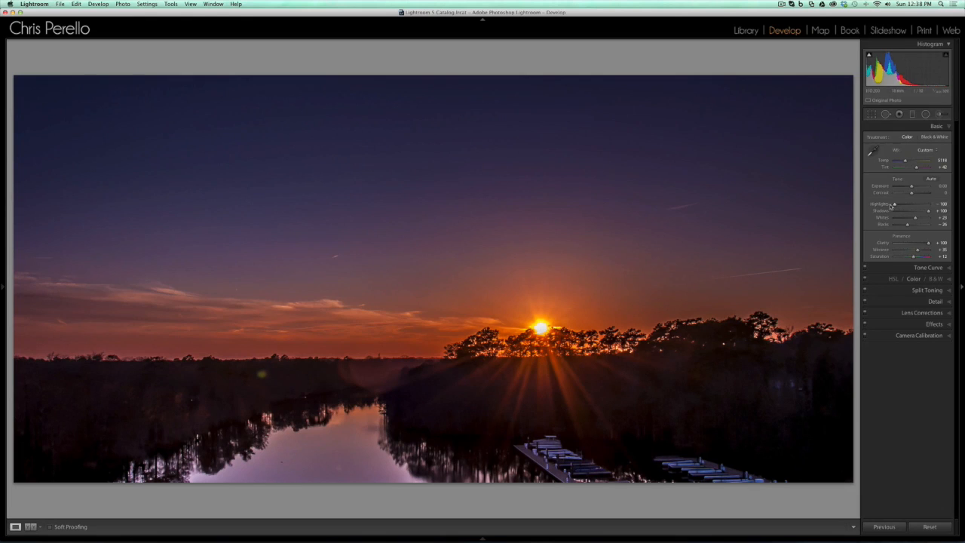
{"action": "left_click_drag", "start_coordinate": [910, 189], "coordinate": [915, 187]}
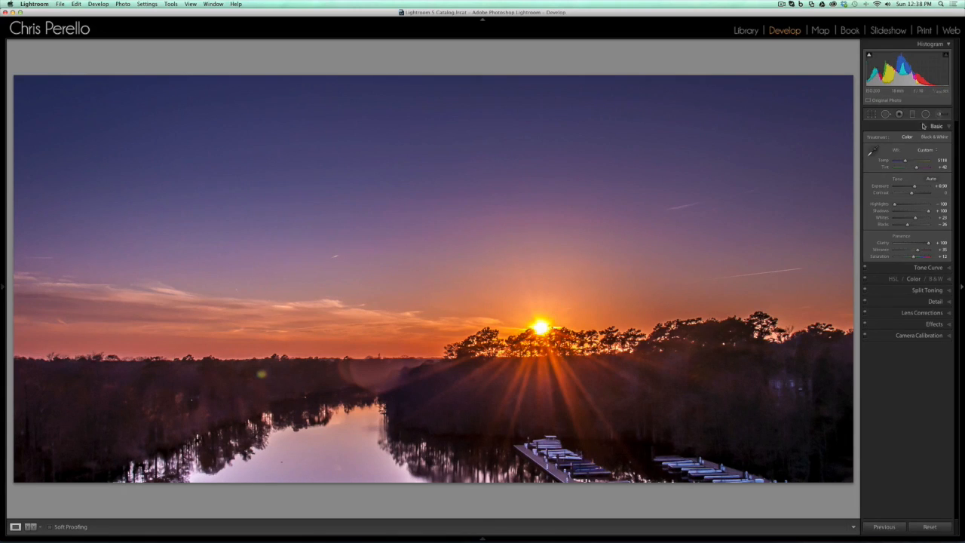
Step: Paint a Clarity 100 adjustment brush stroke over the clouds above the horizon, from the far left to the trees near the sun
{"action": "left_click", "coordinate": [939, 114]}
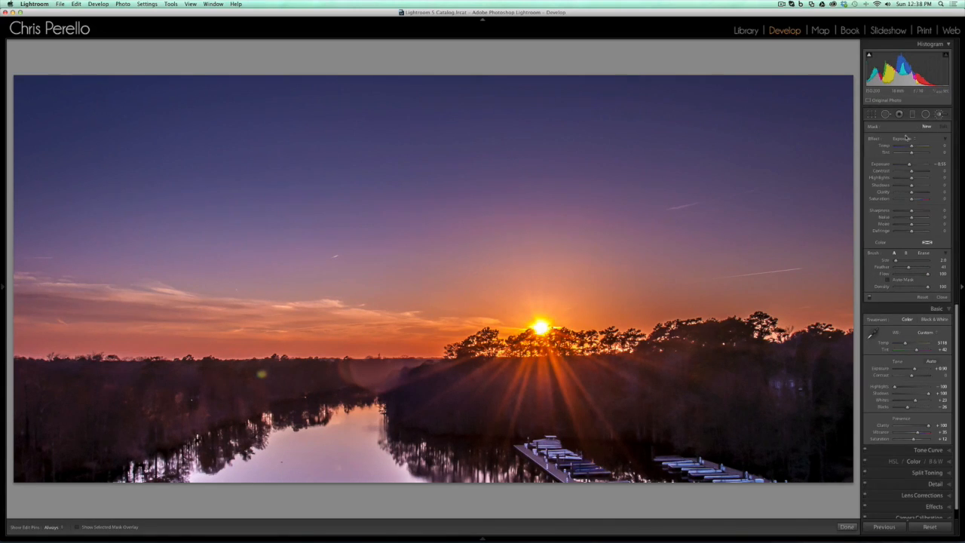
{"action": "left_click", "coordinate": [906, 138]}
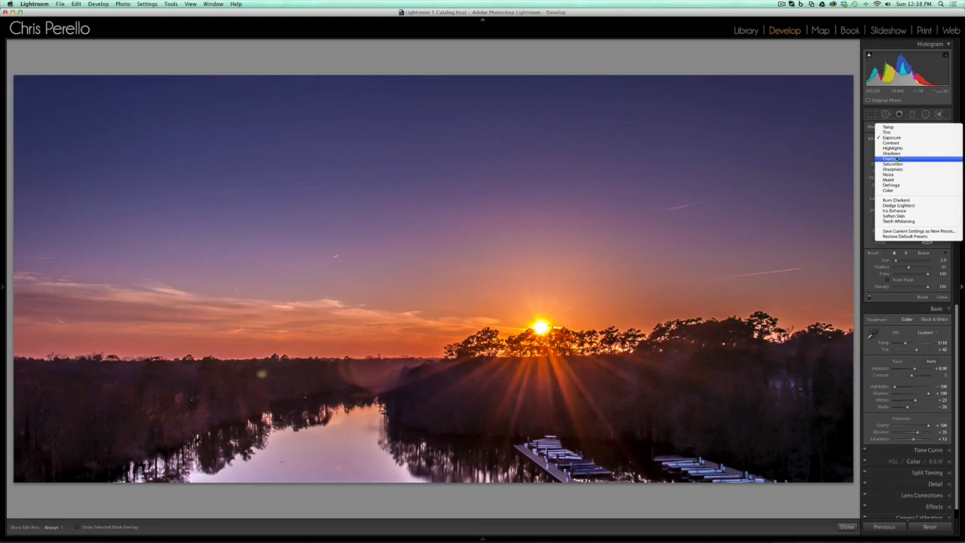
{"action": "left_click", "coordinate": [892, 159]}
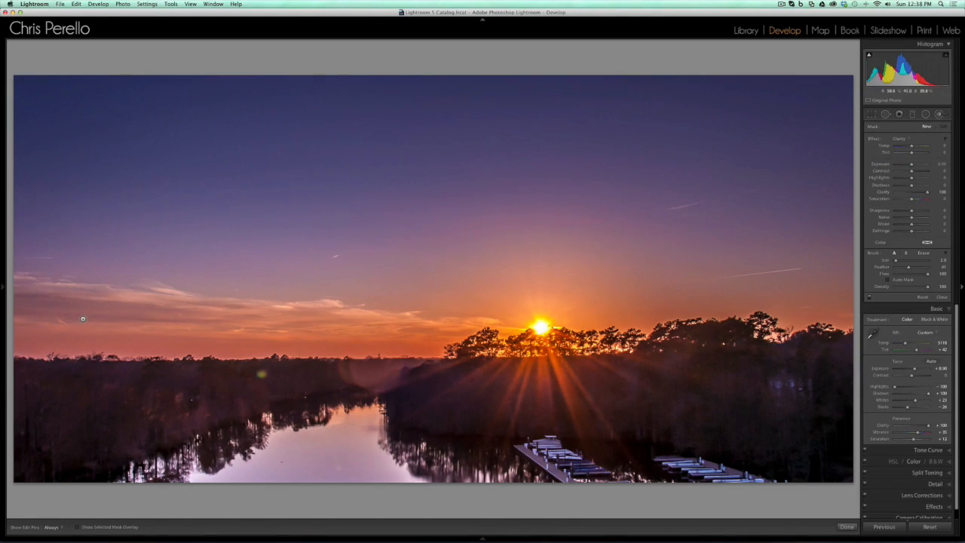
{"action": "scroll", "coordinate": [82, 319], "scroll_direction": "down", "scroll_amount": 4}
{"action": "mouse_move", "coordinate": [42, 317]}
{"action": "left_mouse_down"}
{"action": "mouse_move", "coordinate": [347, 315]}
{"action": "mouse_move", "coordinate": [463, 348]}
{"action": "left_mouse_up"}
{"action": "scroll", "coordinate": [460, 346], "scroll_direction": "down", "scroll_amount": 3}
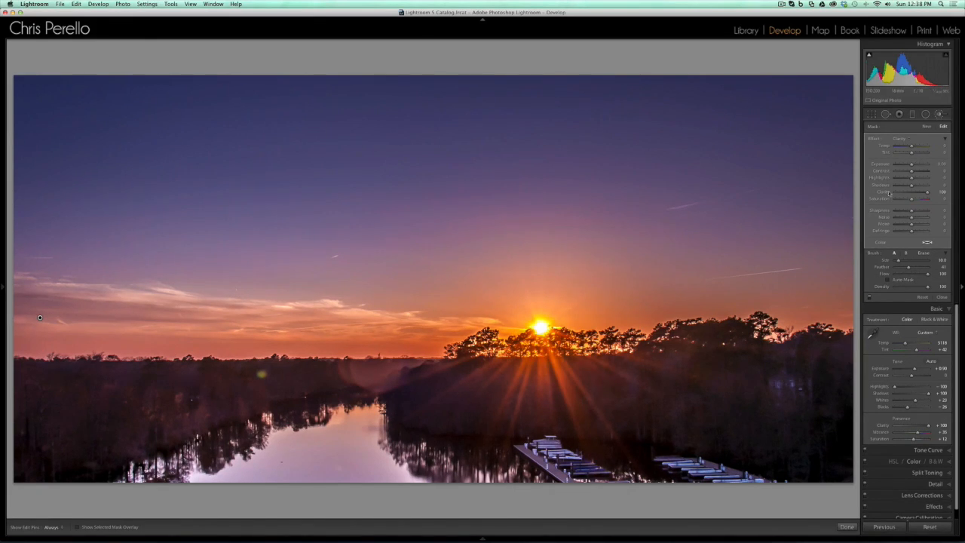
{"action": "left_click", "coordinate": [940, 115]}
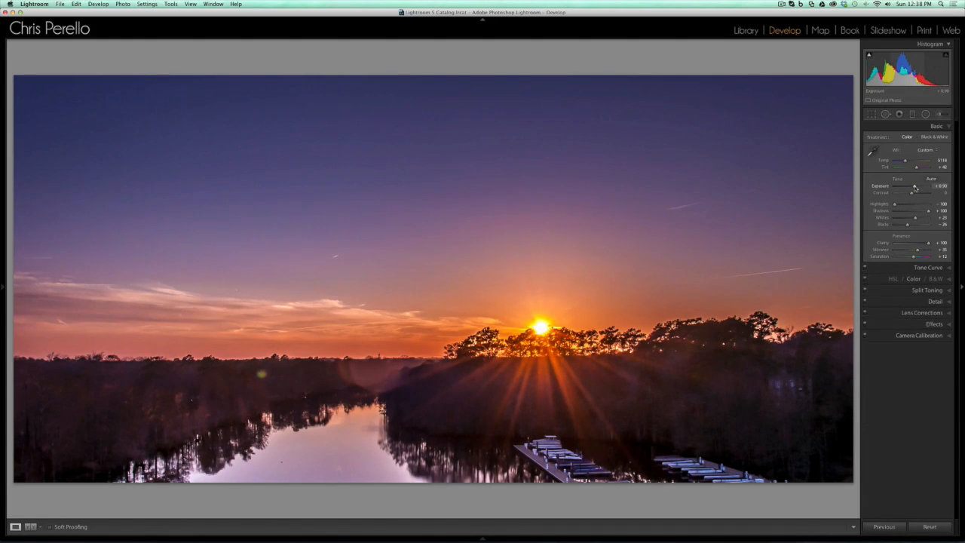
Step: Brighten the whole photo by setting Exposure to +1.10
{"action": "left_click_drag", "start_coordinate": [915, 187], "coordinate": [916, 187]}
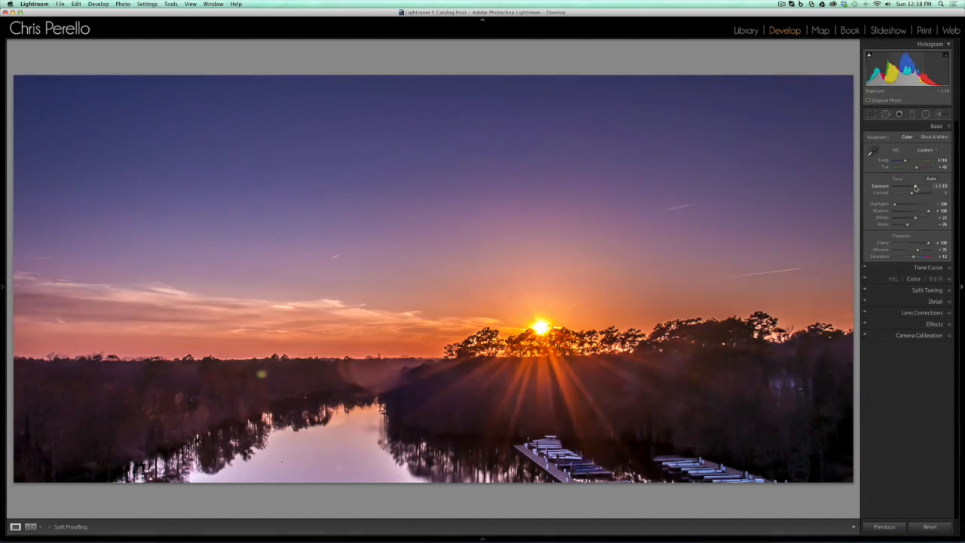